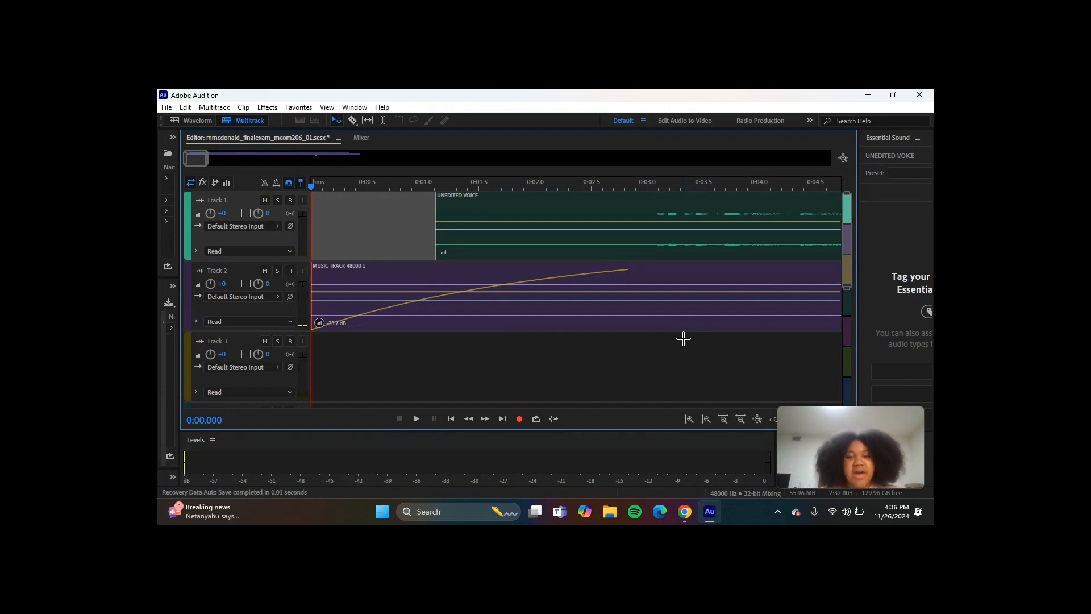
- Try raising the music clip's gain on Track 2, play the mix from about 0:02.5, and undo the change
left_click(401, 277)
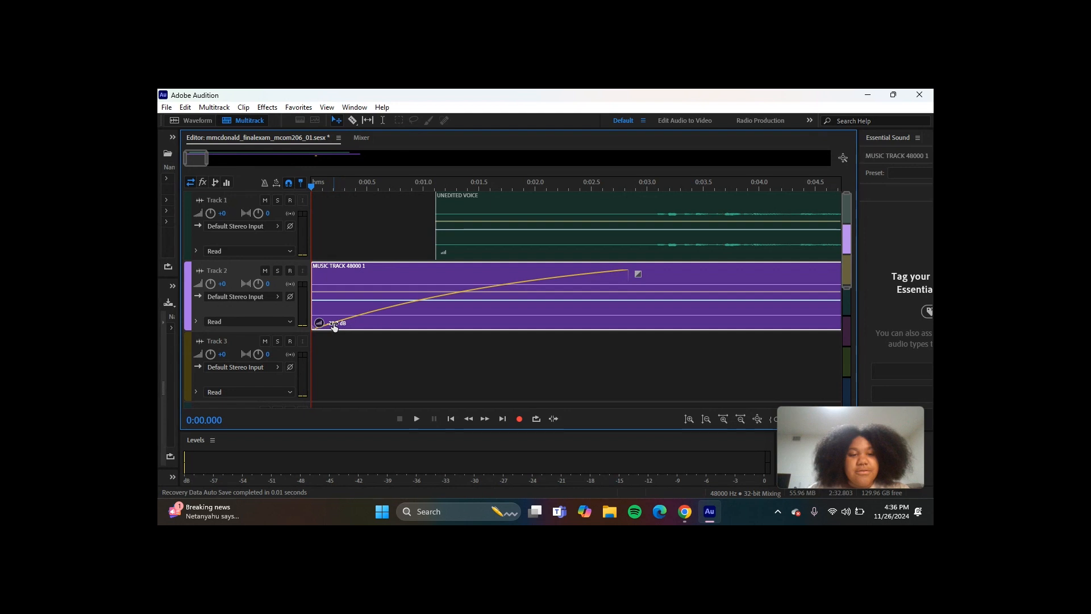
left_click_drag(334, 326, 352, 278)
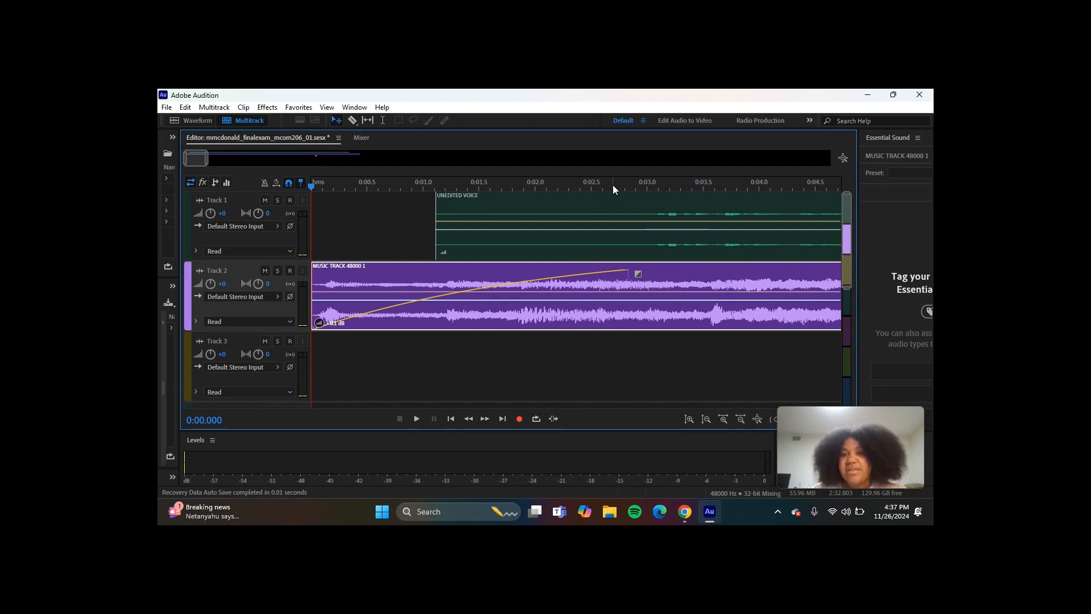
left_click(588, 187)
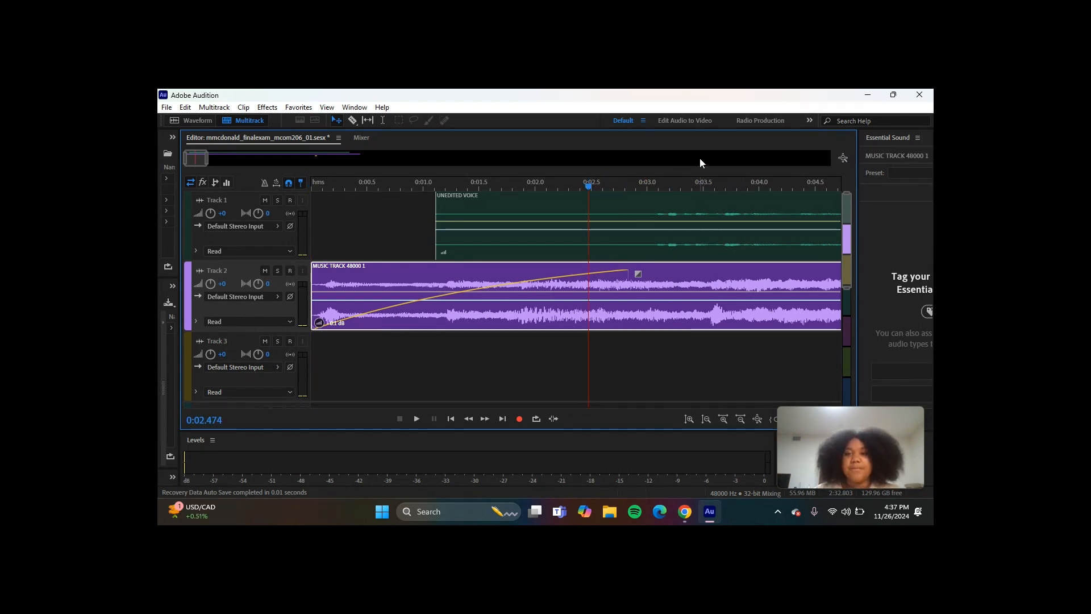
key("space")
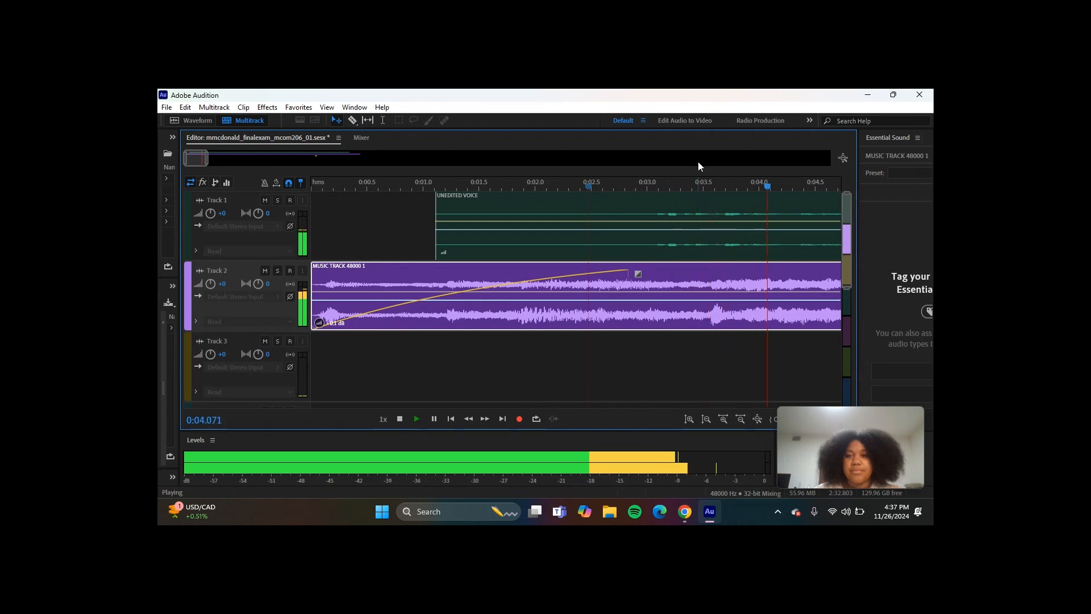
key("space")
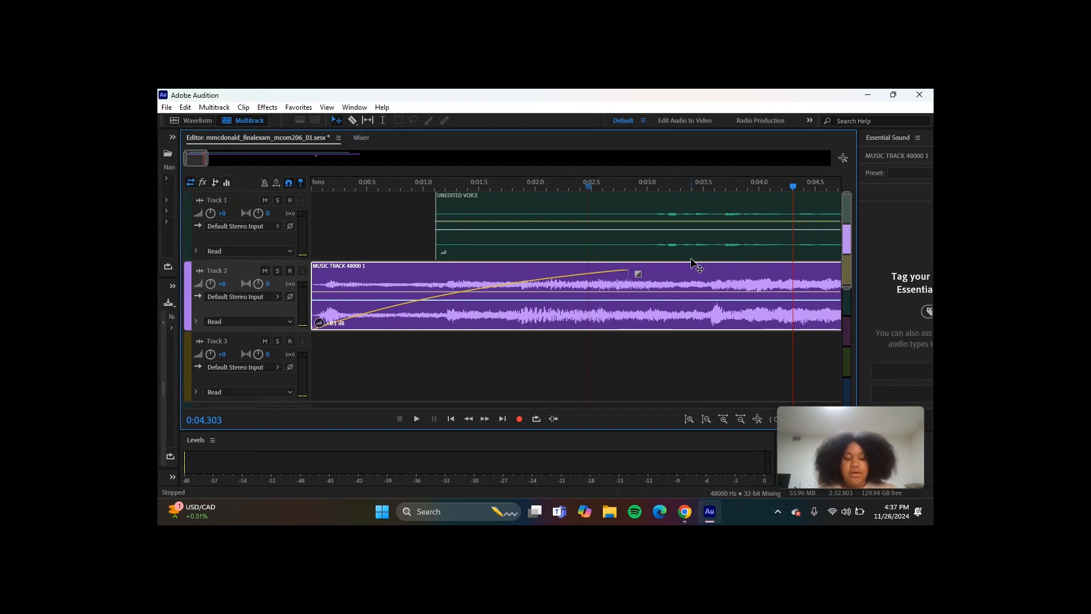
key("ctrl+z")
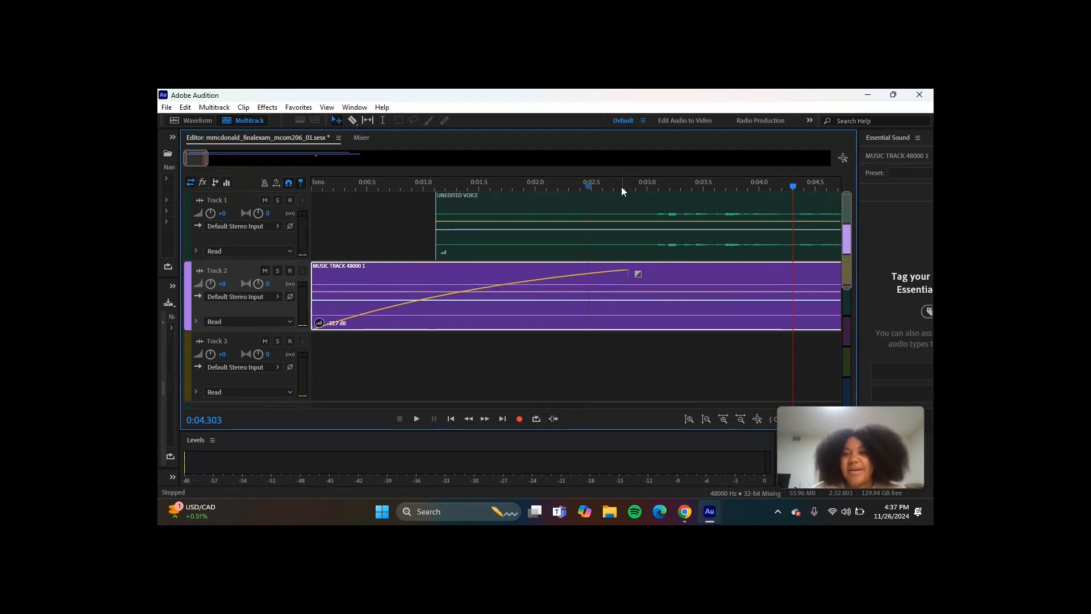
- Play the mix from about 0:02.5 to check the music level under the voice
left_click(589, 188)
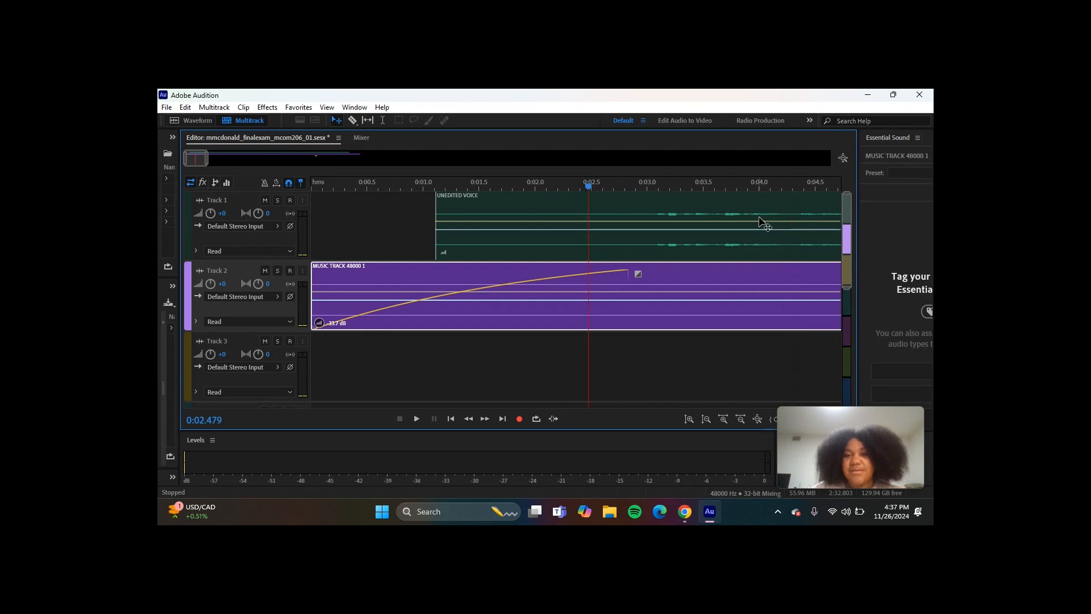
key("space")
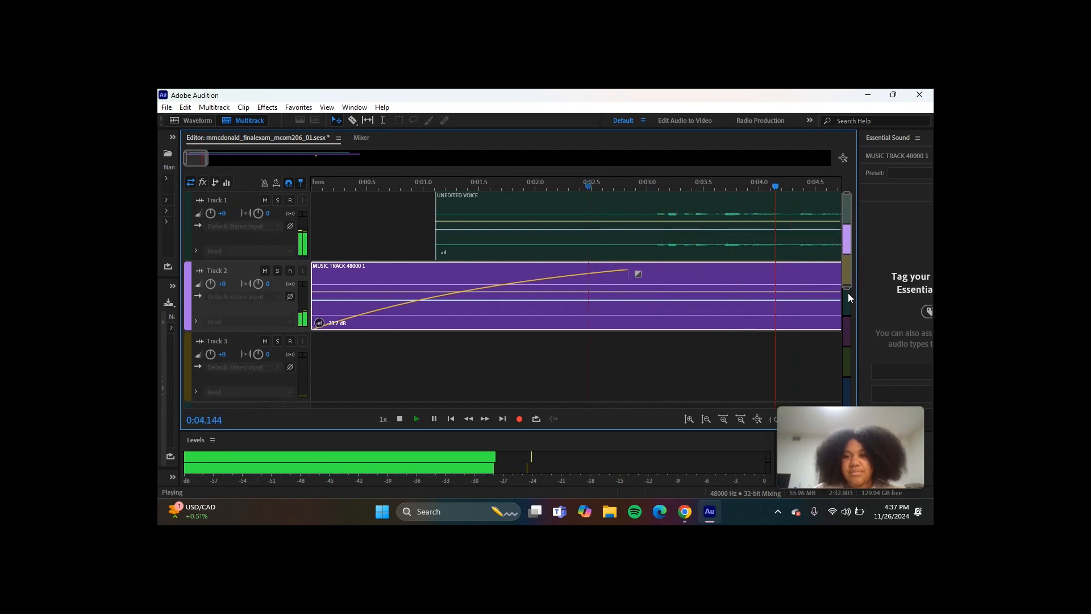
key("space")
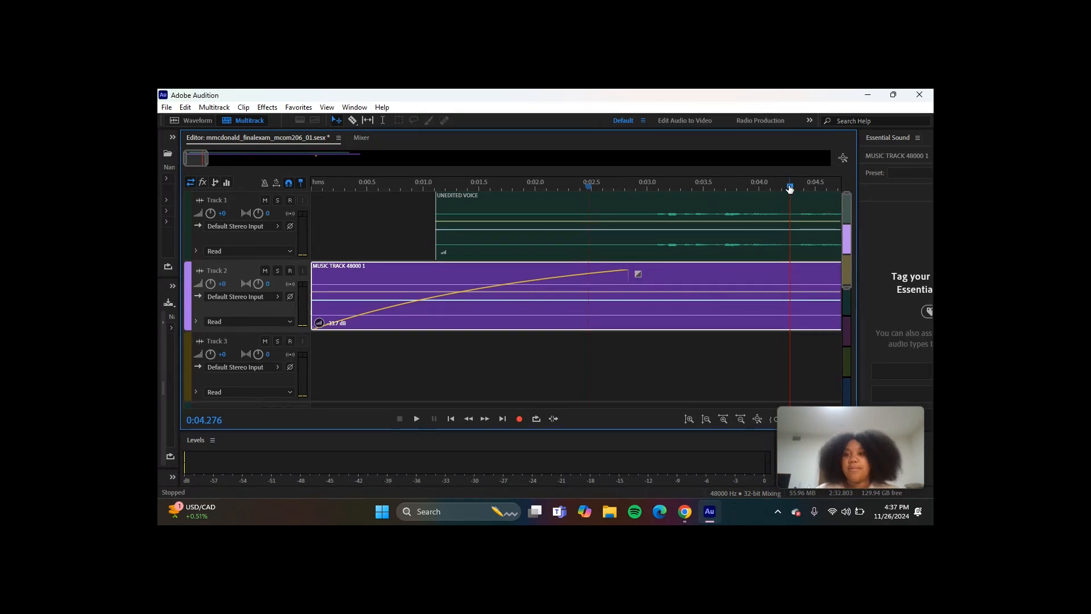
- Try removing the music clip's fade-in and redrawing it to end at about 0:04.4, and undo both fade changes
left_click_drag(791, 189, 312, 179)
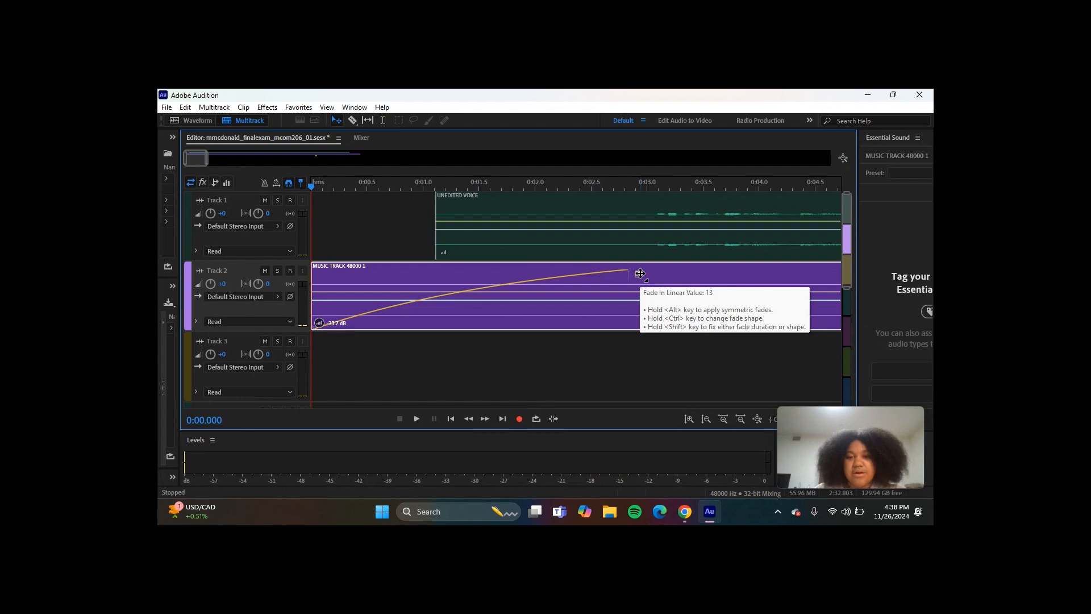
left_click_drag(636, 272, 324, 284)
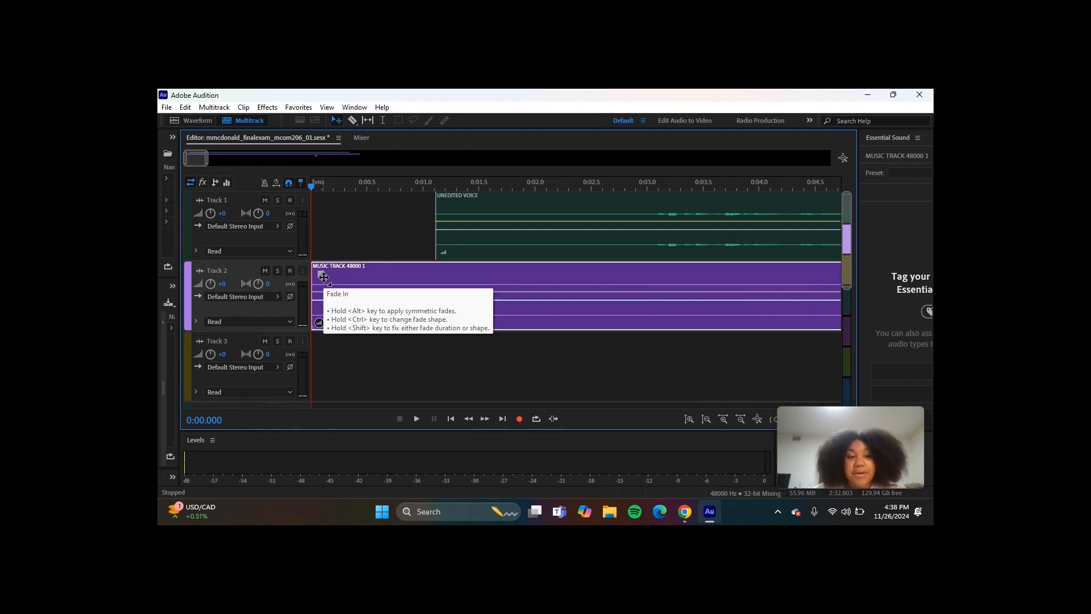
left_click_drag(322, 274, 814, 296)
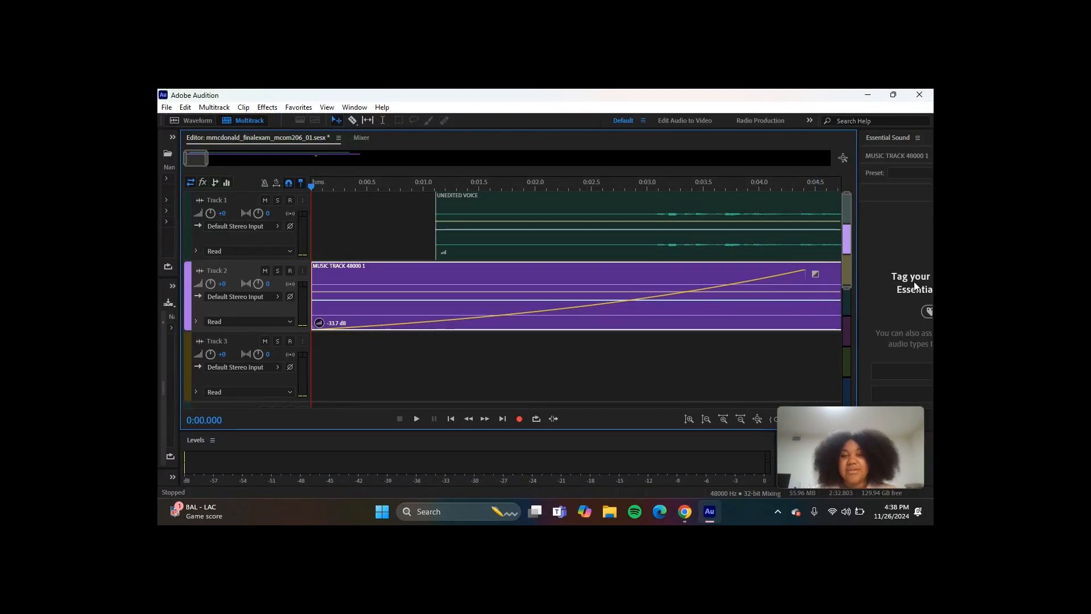
key("ctrl+z")
key("ctrl+z")
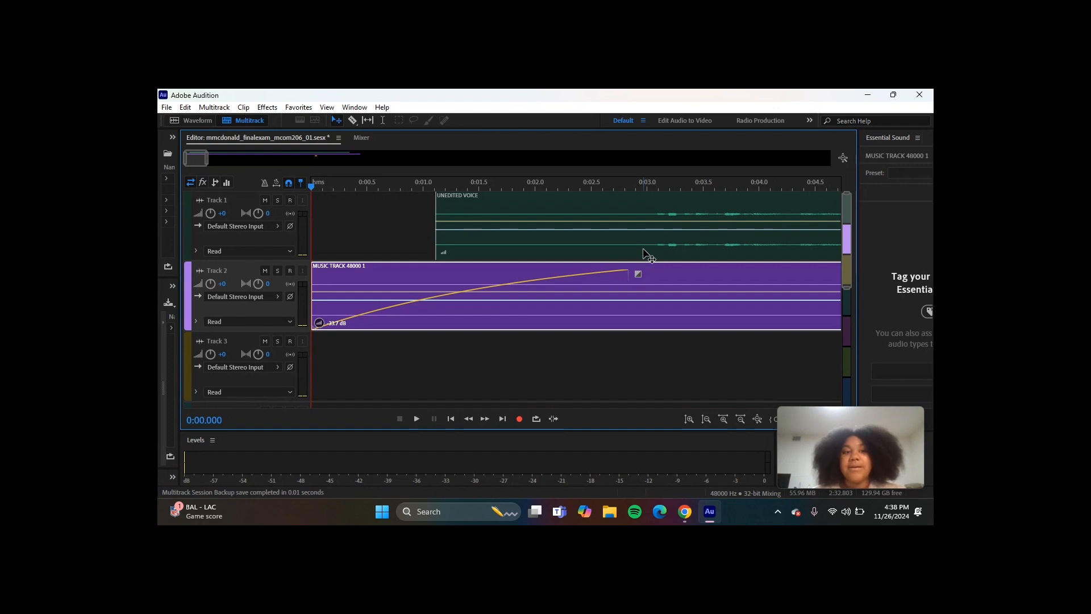
- Toggle Track 1's solo on and off, and play the full voice and music mix from the session start
left_click(281, 202)
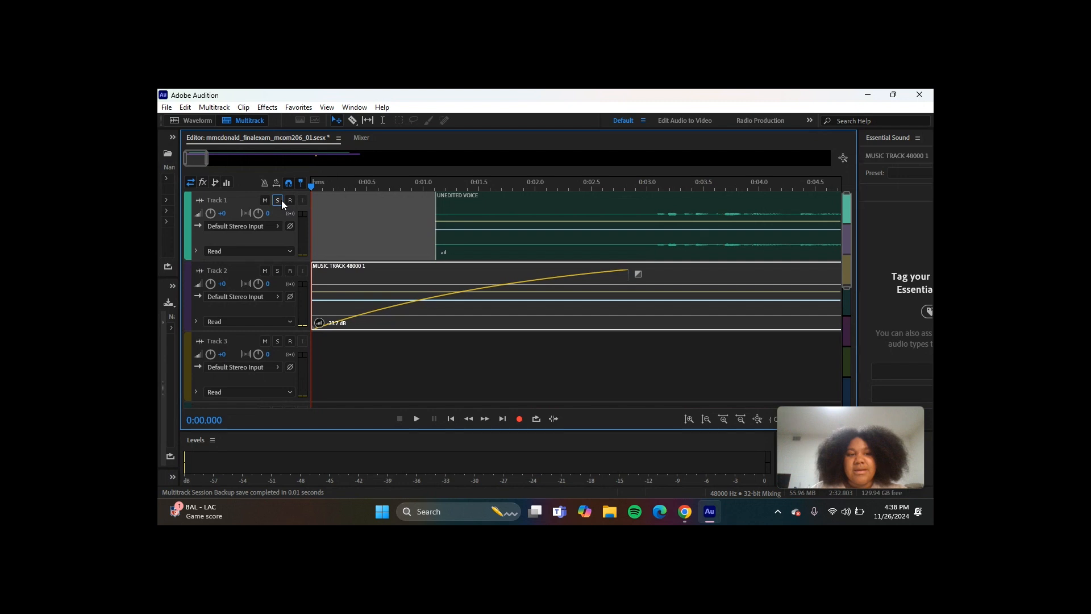
left_click(280, 201)
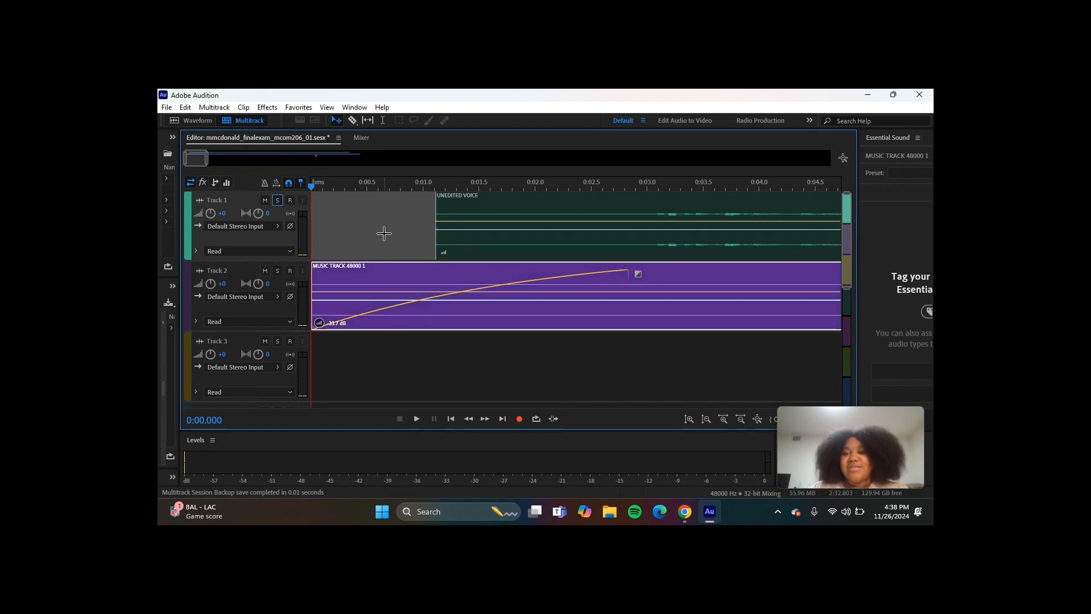
key("space")
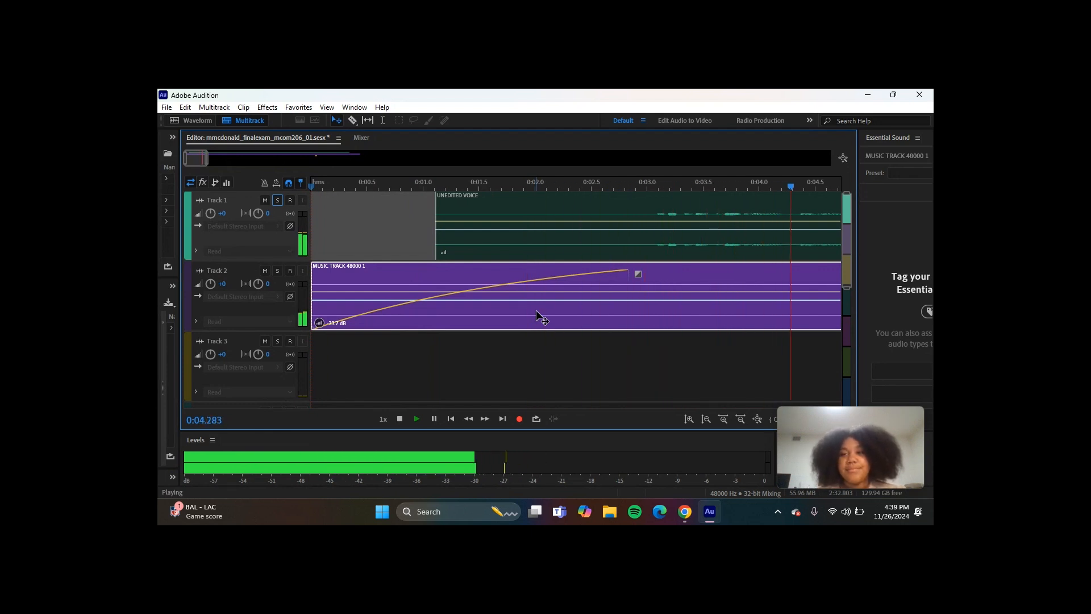
key("space")
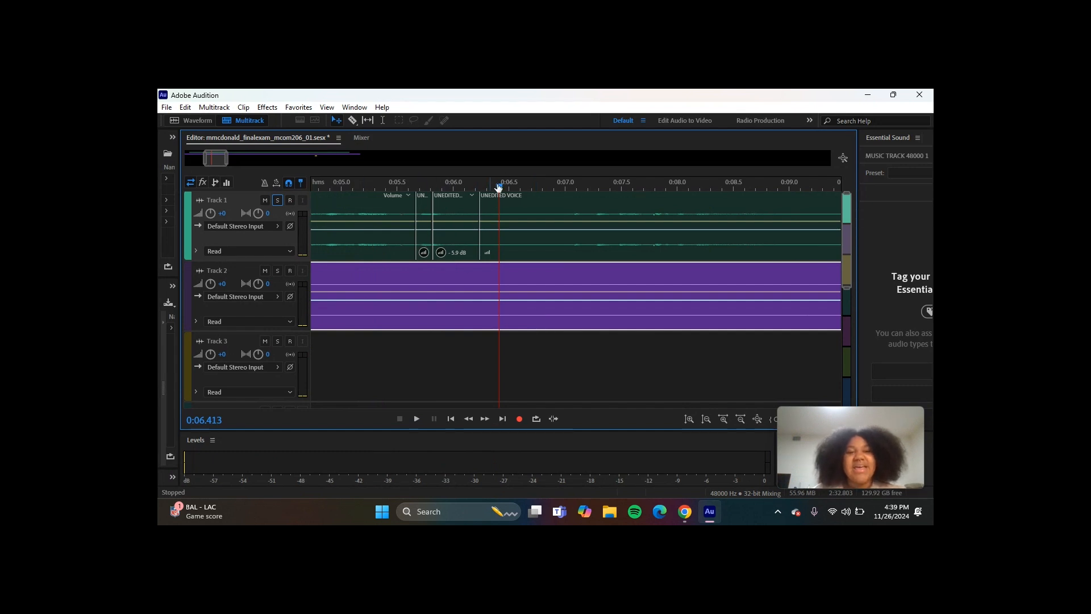
- Solo Track 1 and play the voice alone from about 0:04.9 across the short edited clips near 0:06
left_click(277, 200)
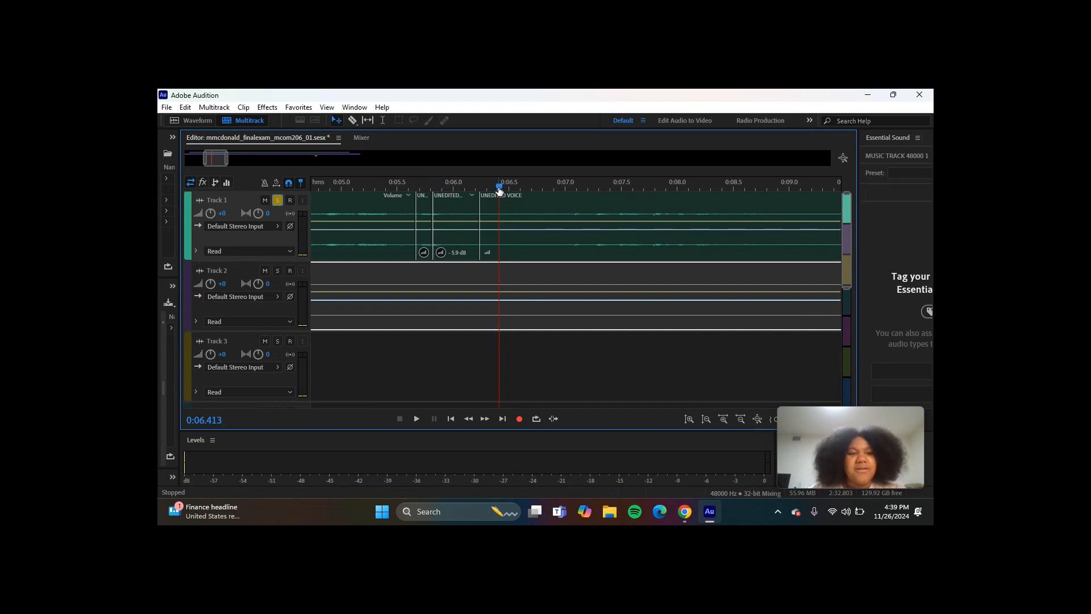
left_click_drag(499, 189, 328, 203)
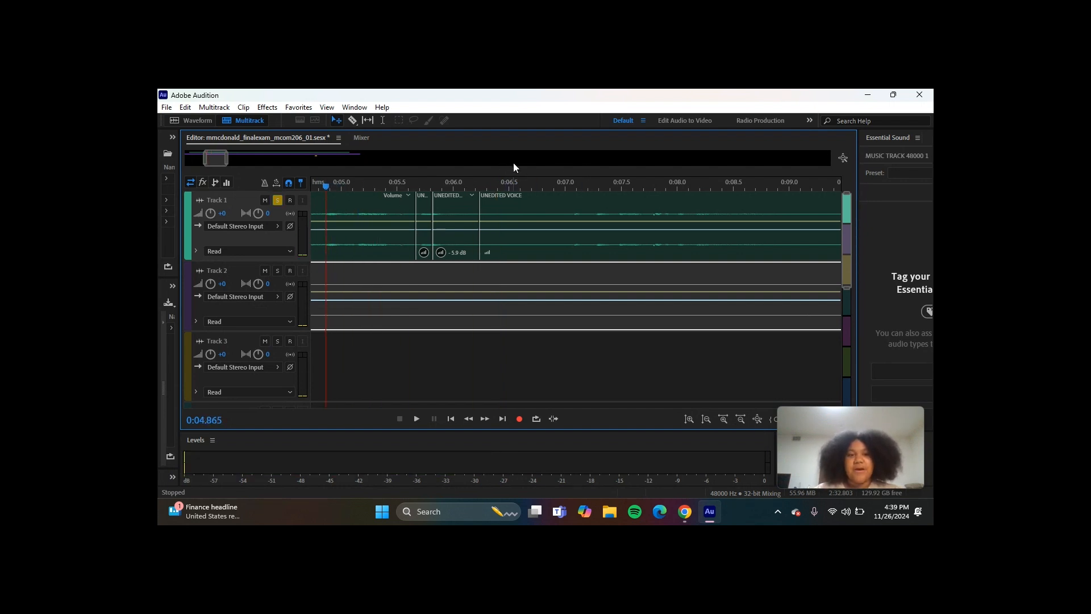
key("space")
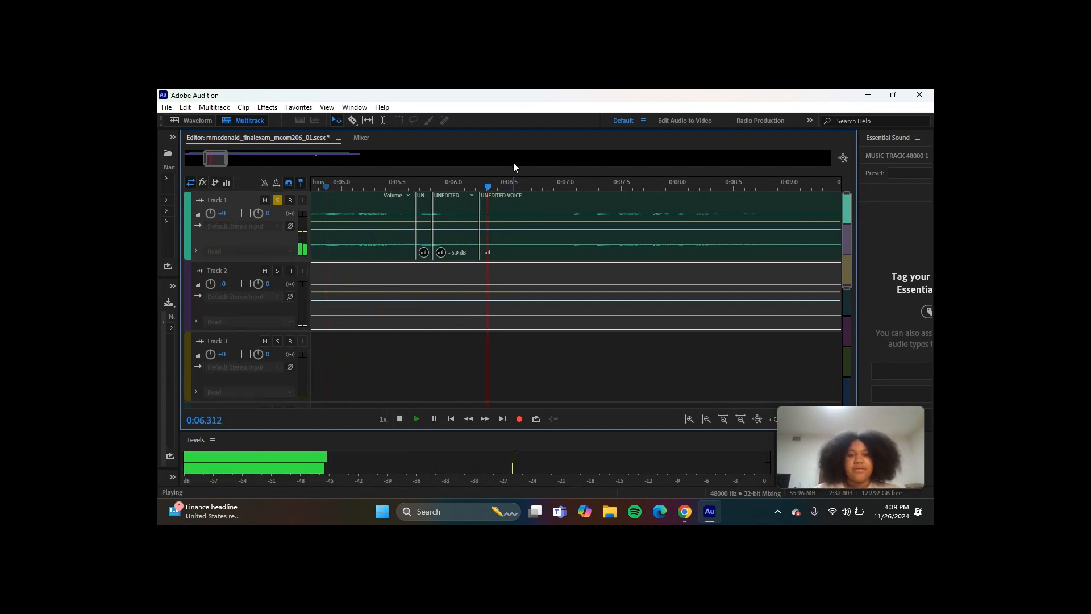
key("space")
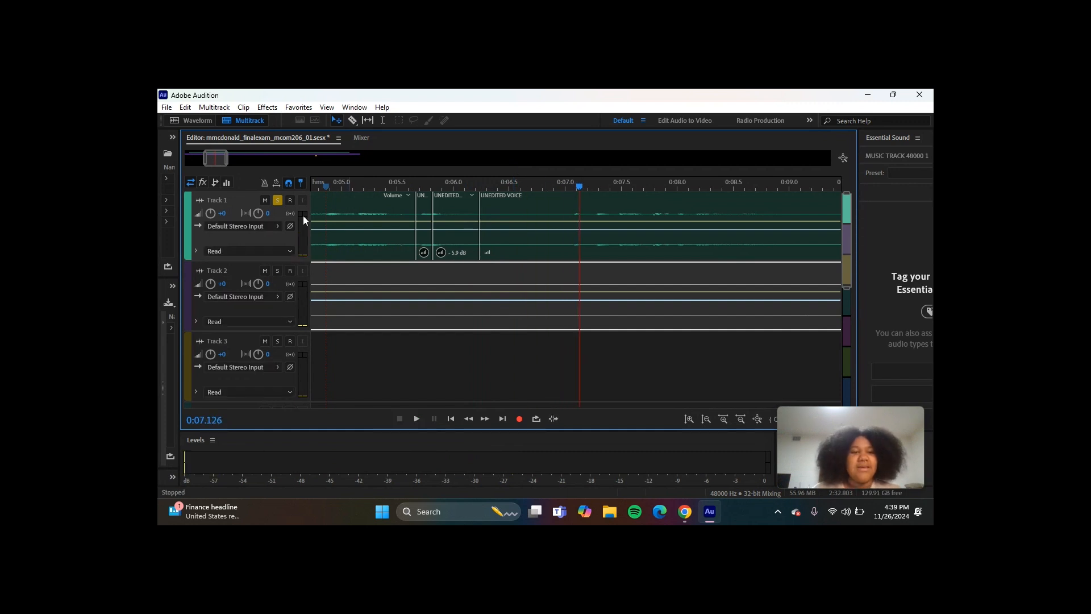
- Turn off Track 1's solo and play the combined voice and music from about 0:07.1
left_click(277, 201)
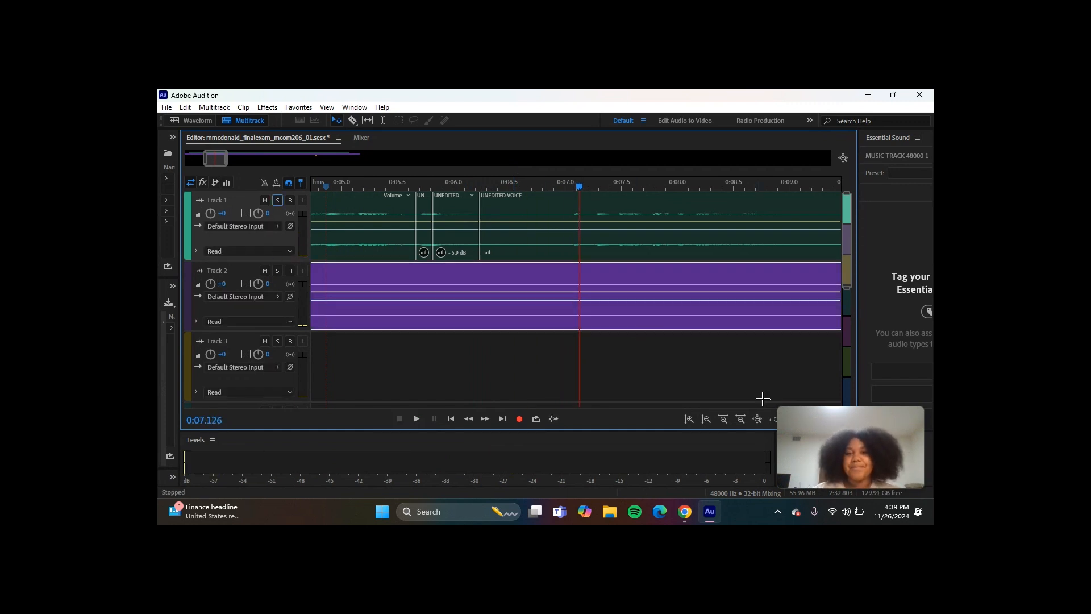
key("space")
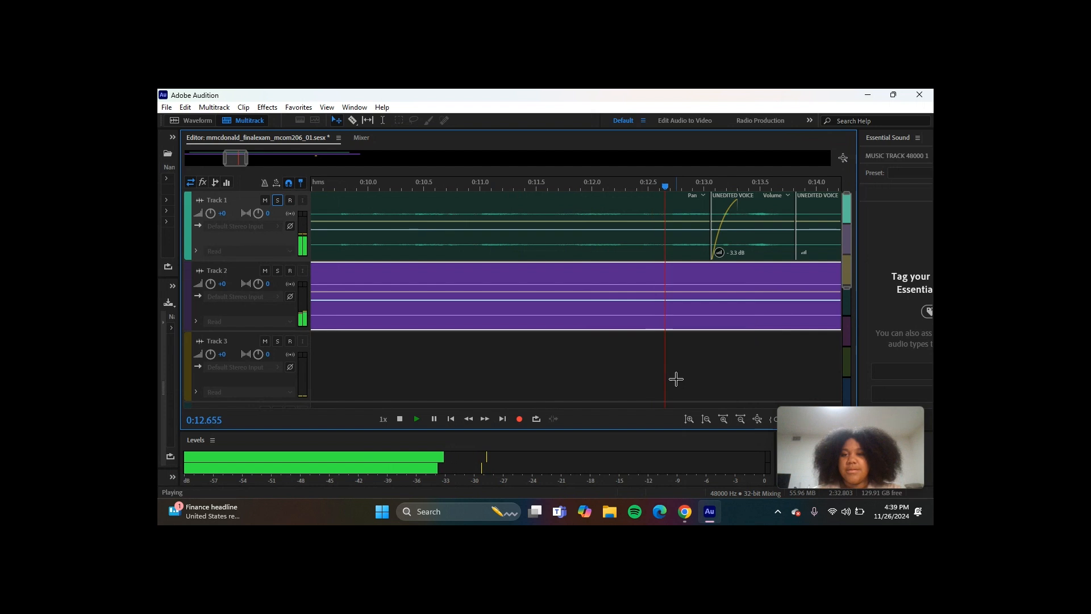
key("space")
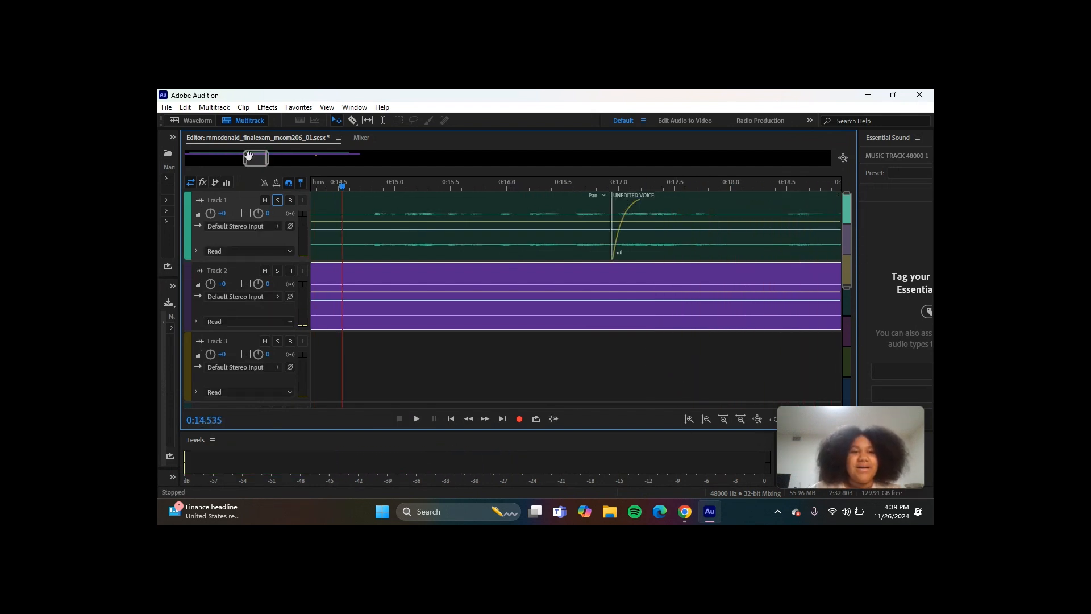
- Solo Track 1 and select the short faded-in voice clip near 0:13 for inspection
left_click_drag(253, 158, 244, 158)
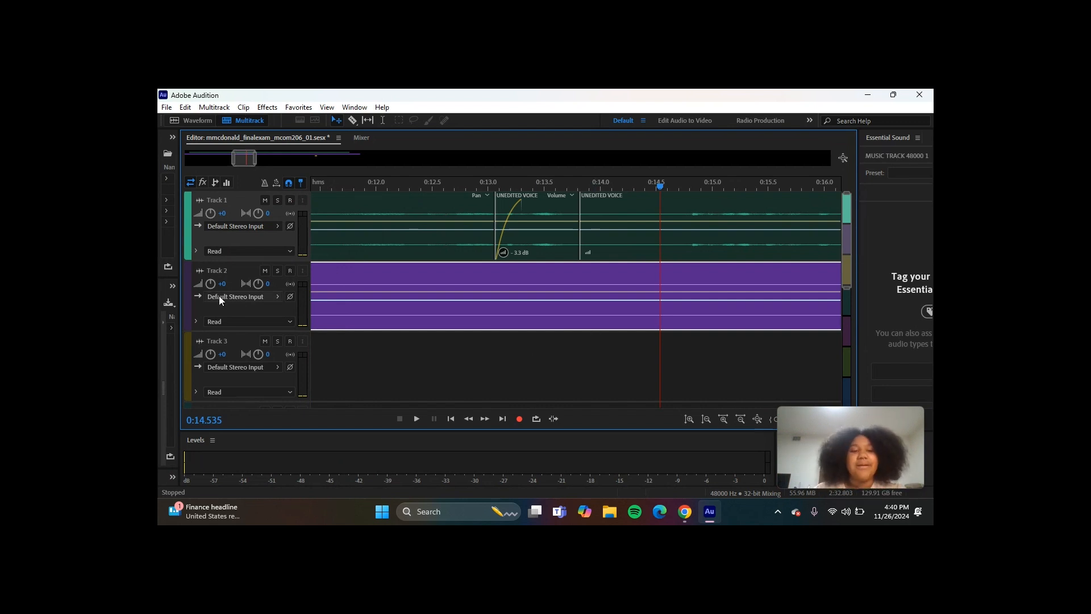
left_click(278, 201)
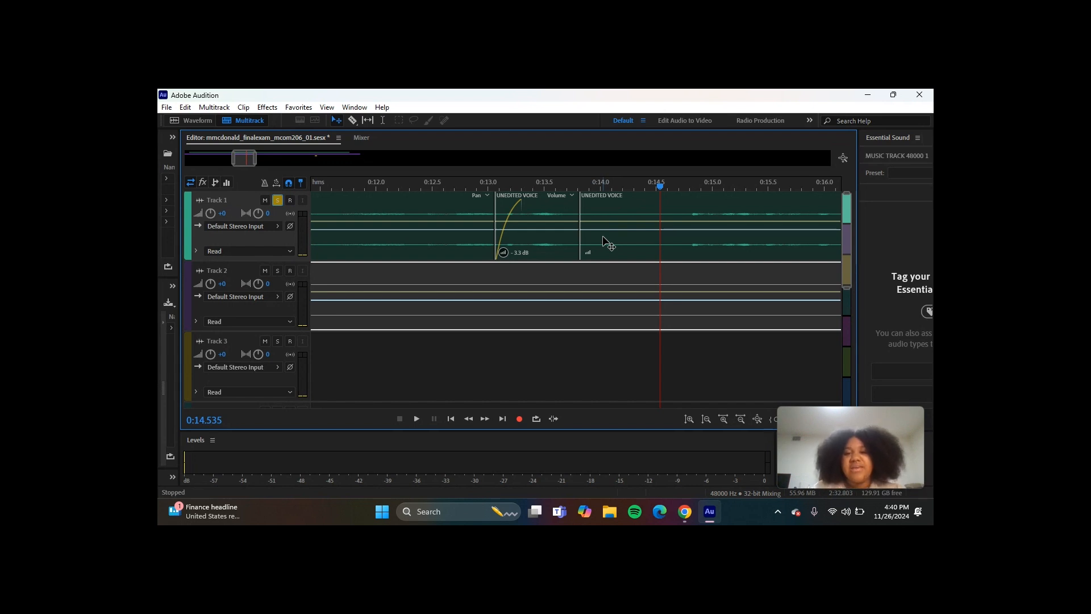
left_click(556, 213)
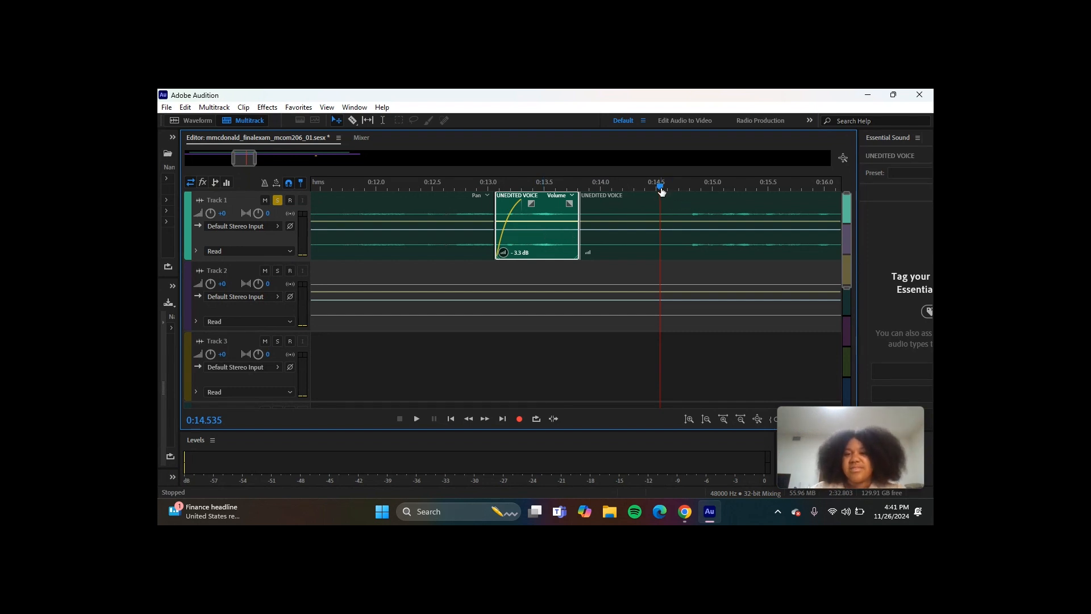
- Turn off Track 1's solo and play the mix from about 0:12.2 across the selected voice clip
left_click_drag(661, 190, 400, 189)
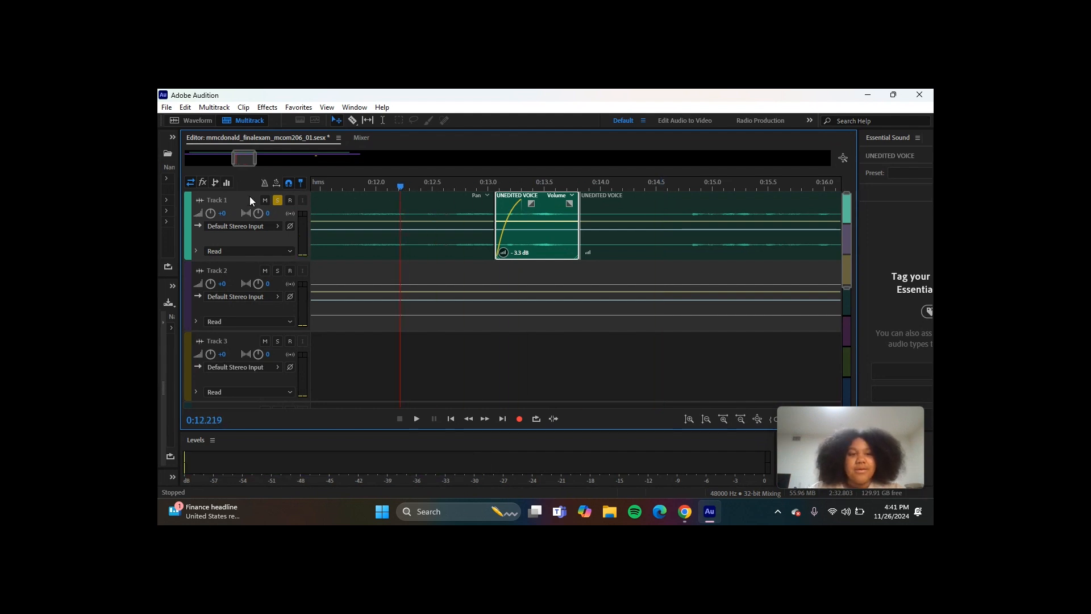
left_click(276, 201)
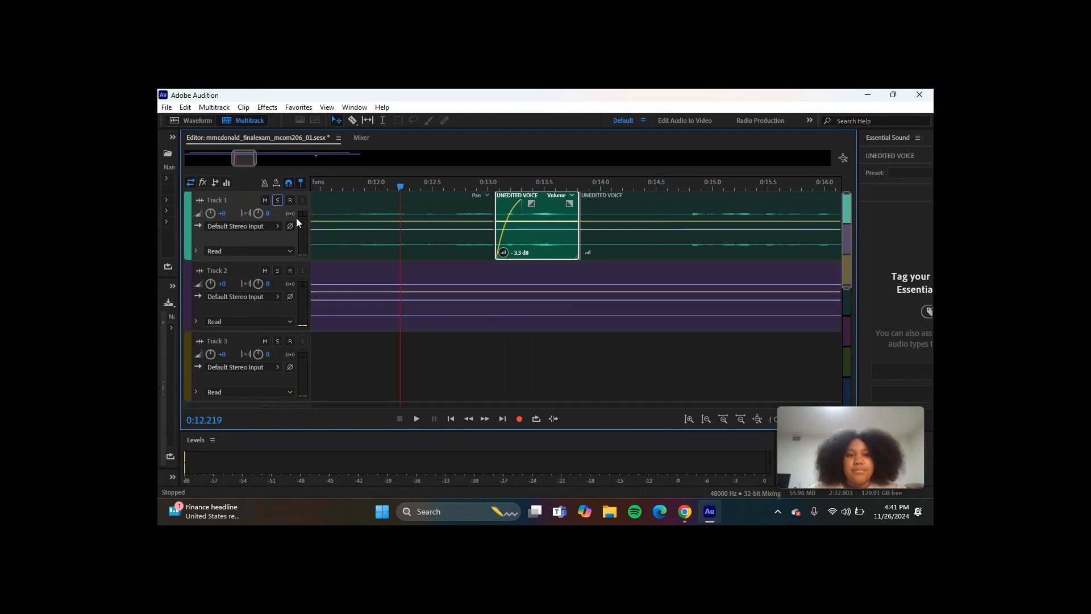
key("space")
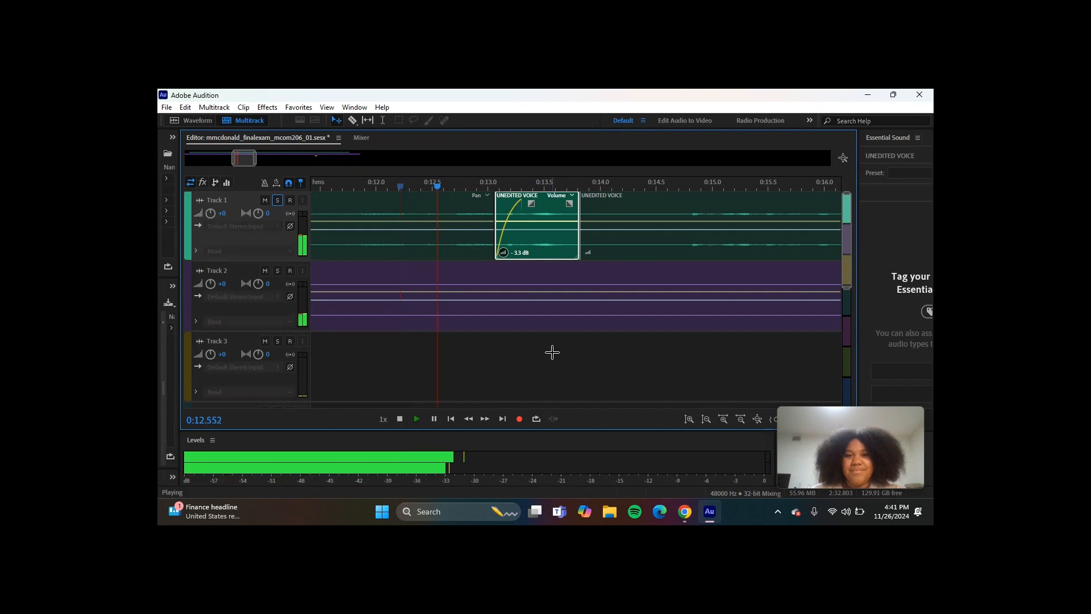
key("space")
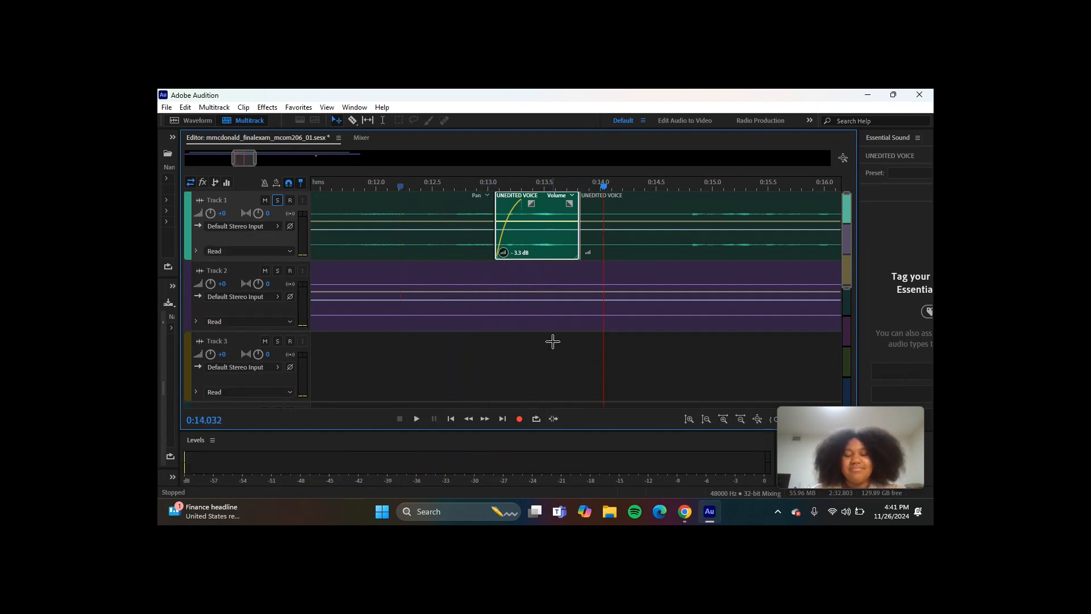
- Solo Track 1 and play the voice alone from about 0:12.2 across the selected clip
left_click(277, 200)
left_click_drag(603, 185, 400, 187)
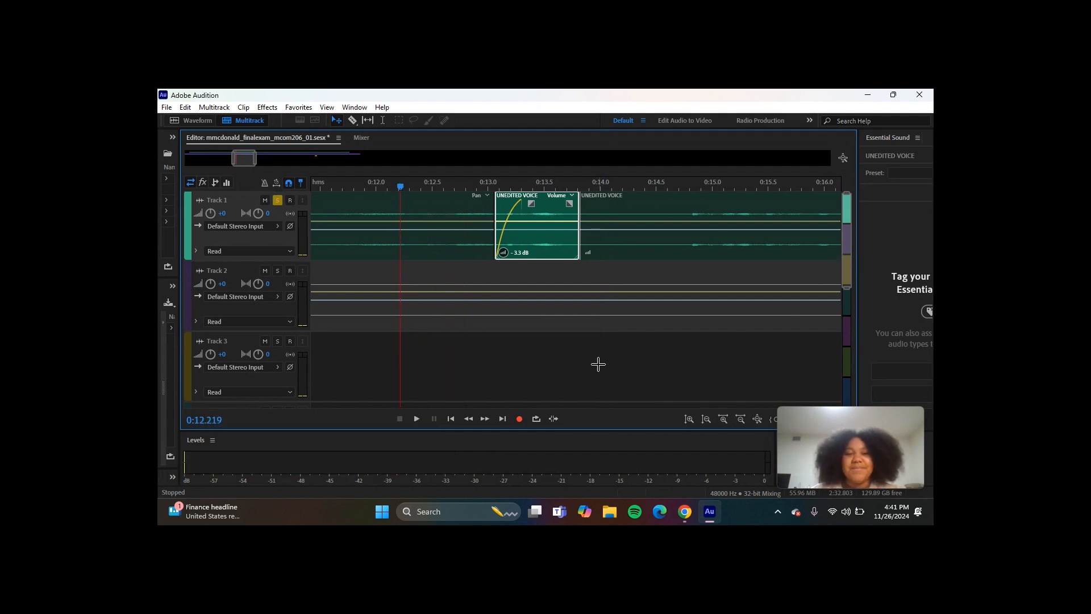
key("space")
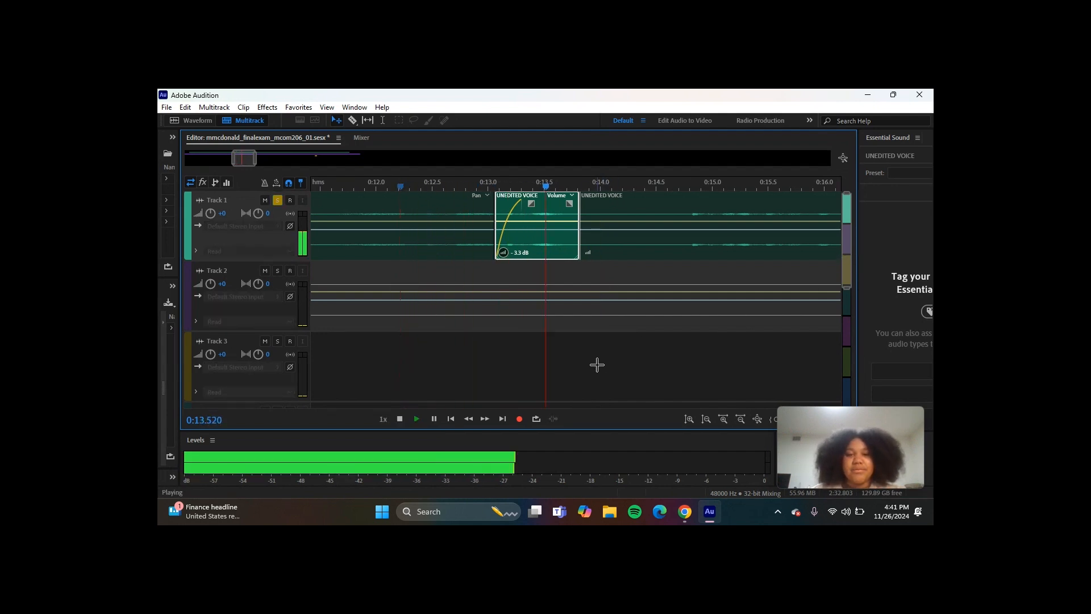
- Turn off Track 1's solo and listen to the full mix through the FORK DROP SFX clip on Track 3
left_click(277, 200)
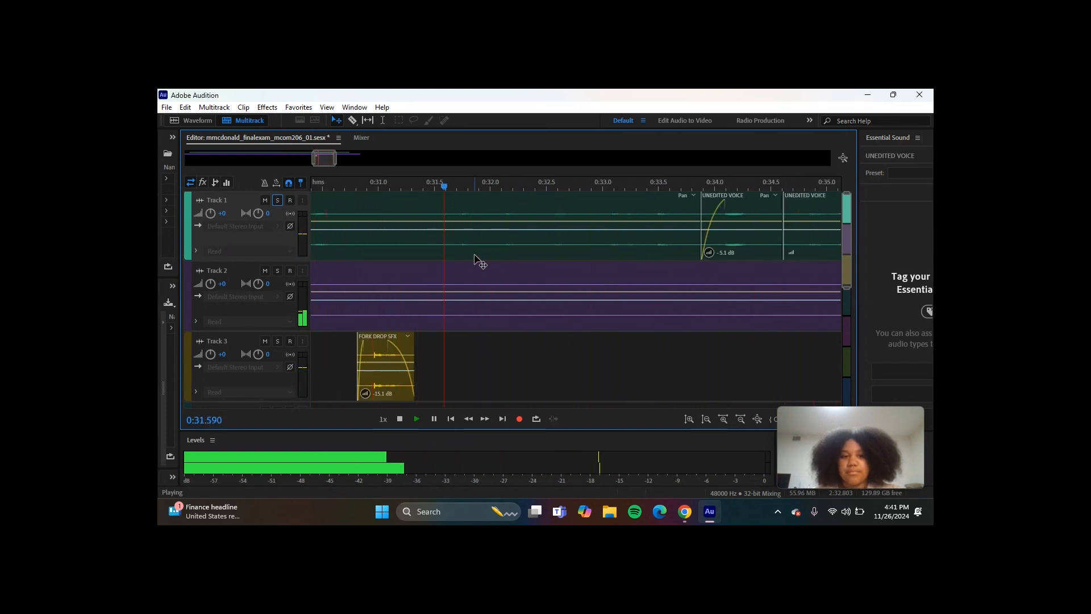
key("space")
left_click_drag(319, 158, 317, 158)
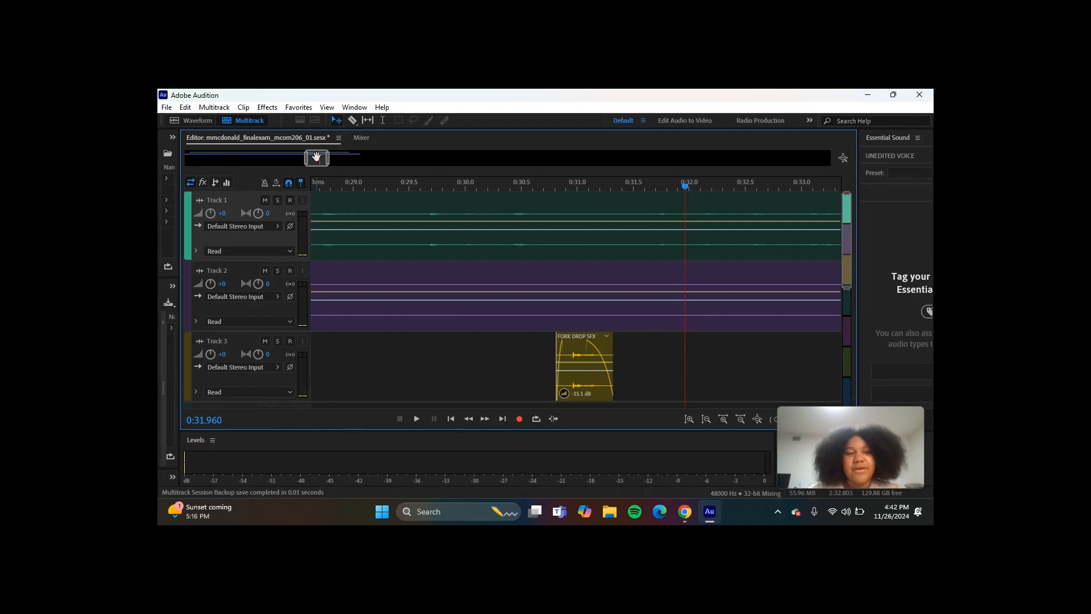
- Try extending the end of the FORK DROP SFX clip on Track 3 to about 0:31.5, and undo the extension
left_click_drag(613, 354, 680, 362)
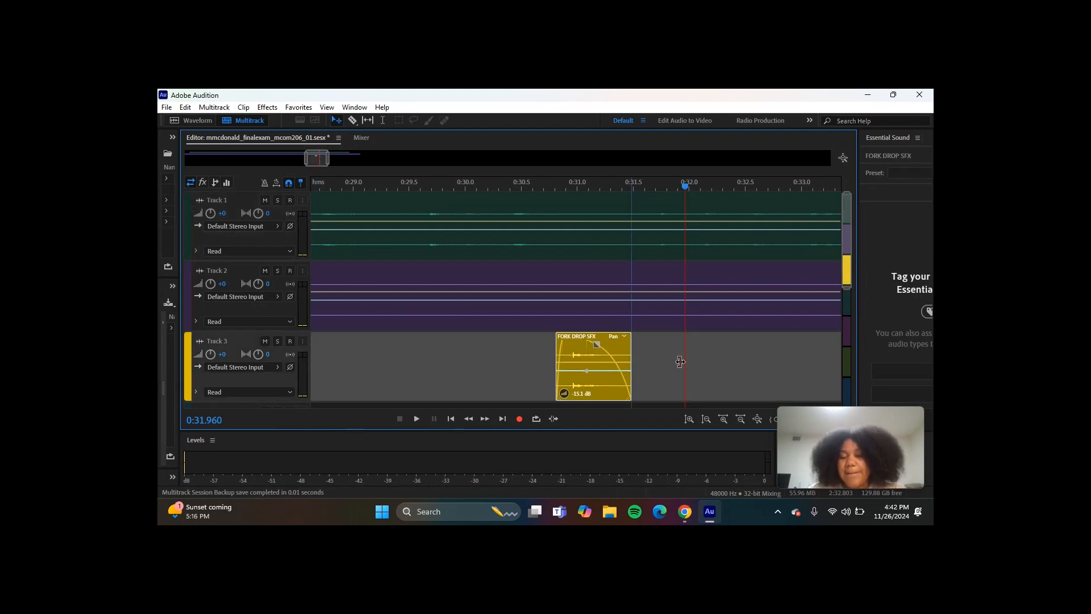
left_click_drag(680, 362, 671, 365)
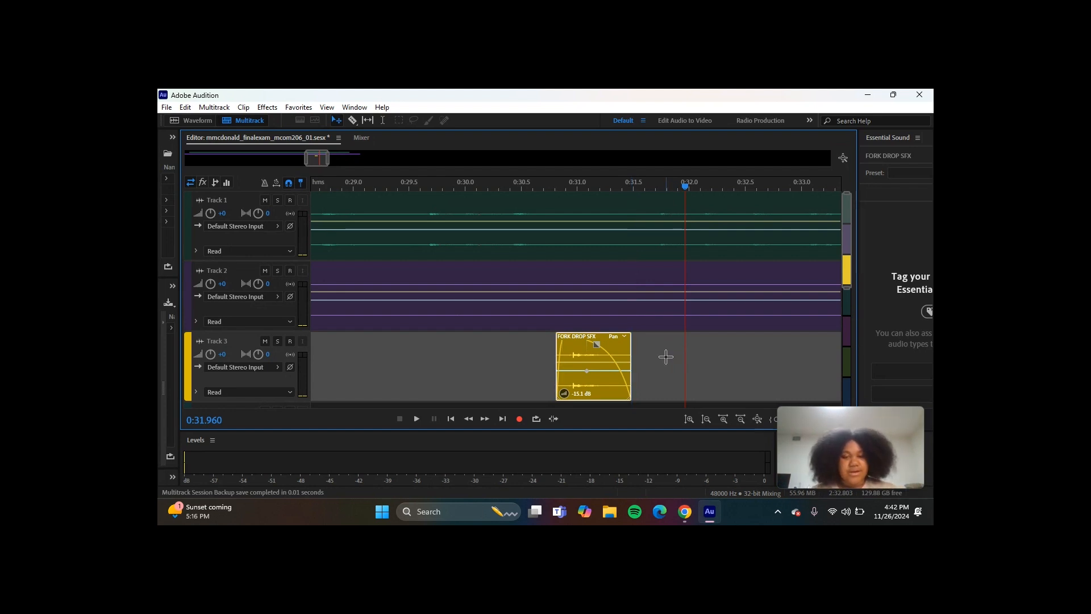
key("ctrl+z")
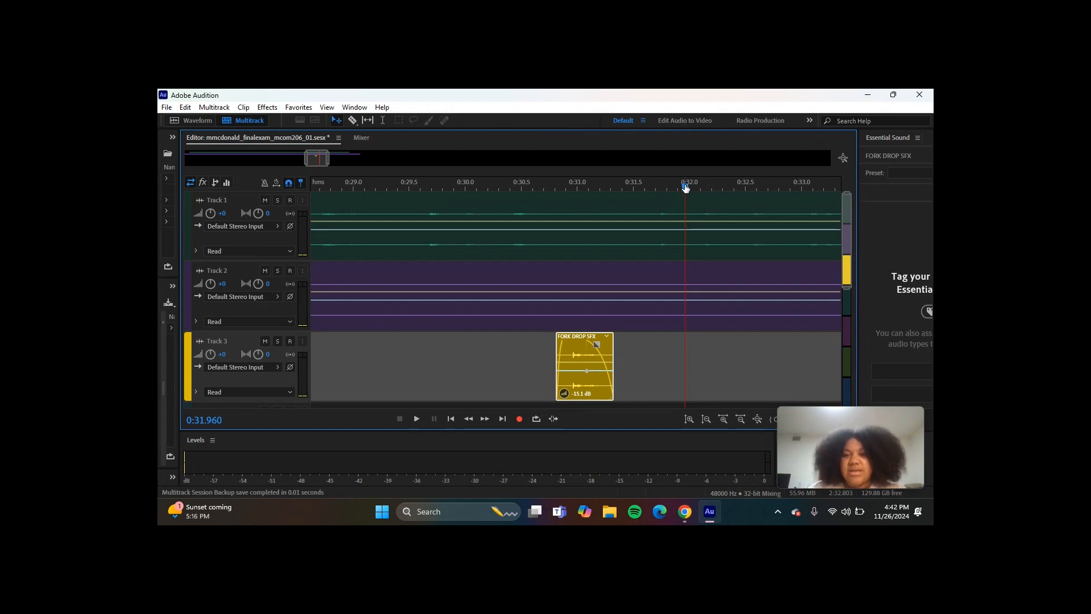
- Play the full mix from about 0:30.0 through the FORK DROP SFX clip and the following voice edits to about 0:37.3
left_click_drag(686, 188, 464, 187)
key("space")
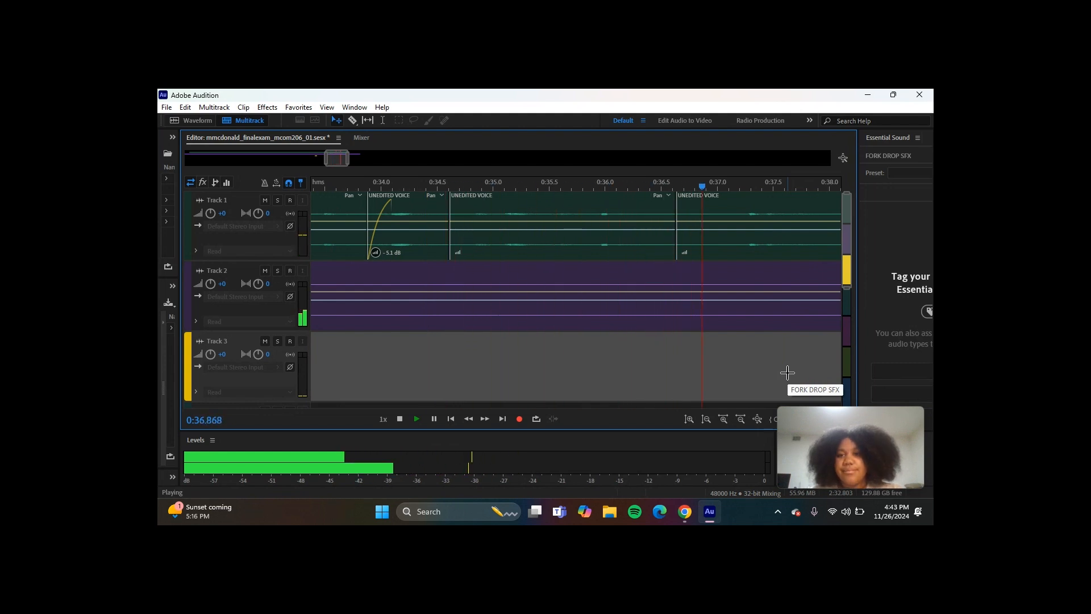
key("space")
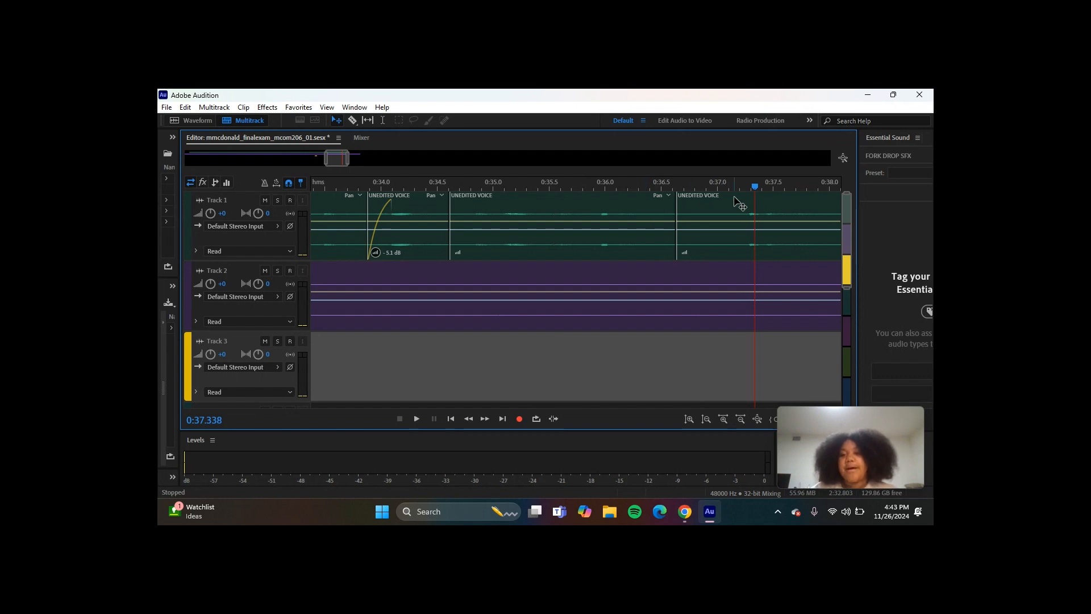
- Solo Track 1 and play the voice alone from about 0:35.3 past the end of its last clip
left_click(277, 200)
left_click_drag(756, 189, 528, 189)
key("space")
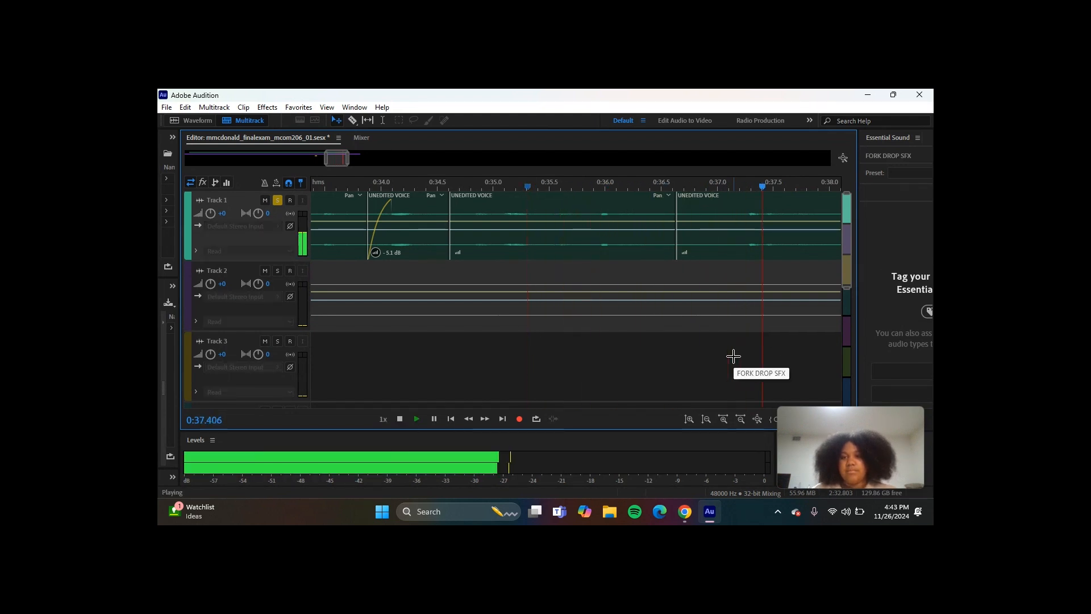
key("space")
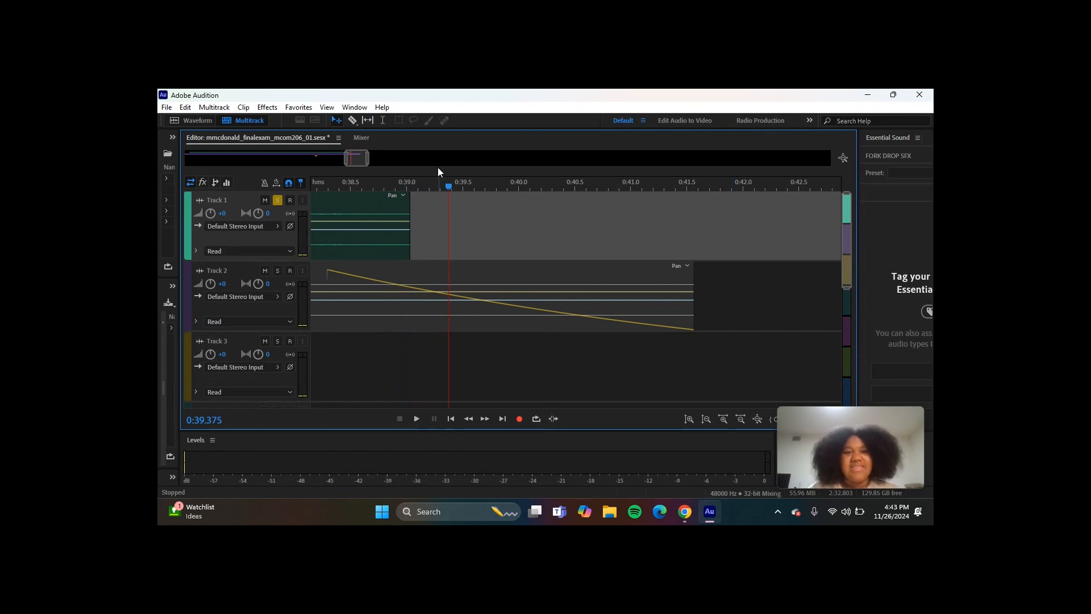
- Turn off Track 1's solo and play the mix from about 0:35.8 into the closing music fade-out on Track 2
left_click_drag(451, 183, 336, 181)
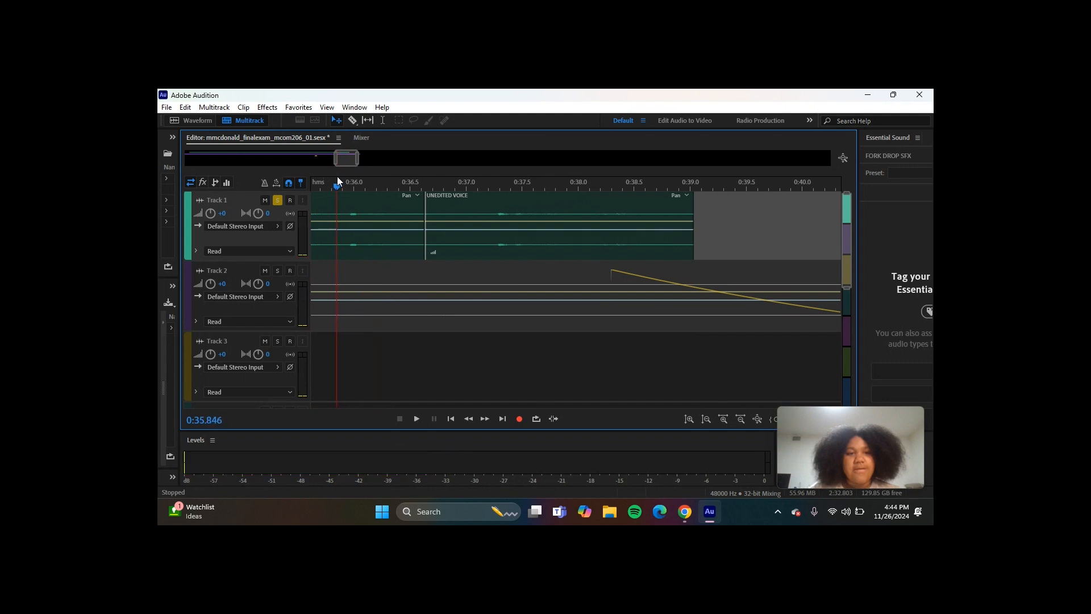
left_click(277, 201)
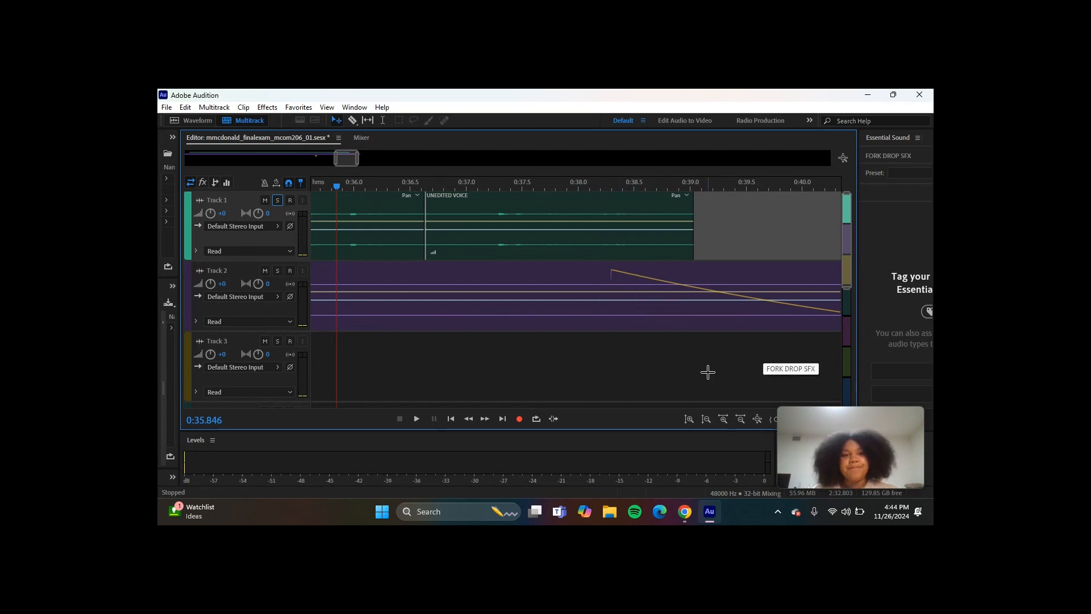
key("space")
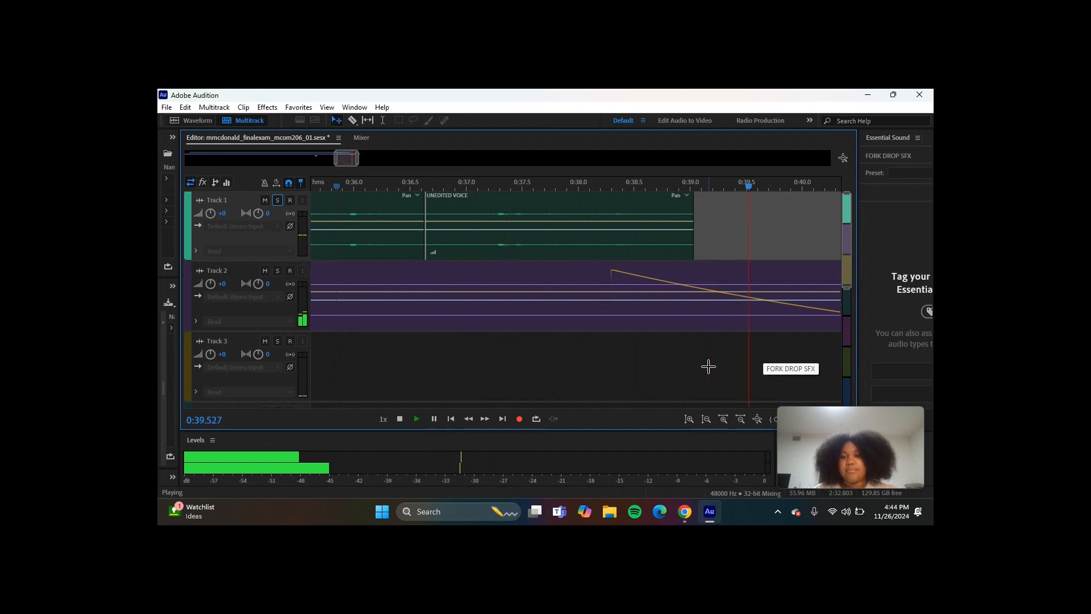
key("space")
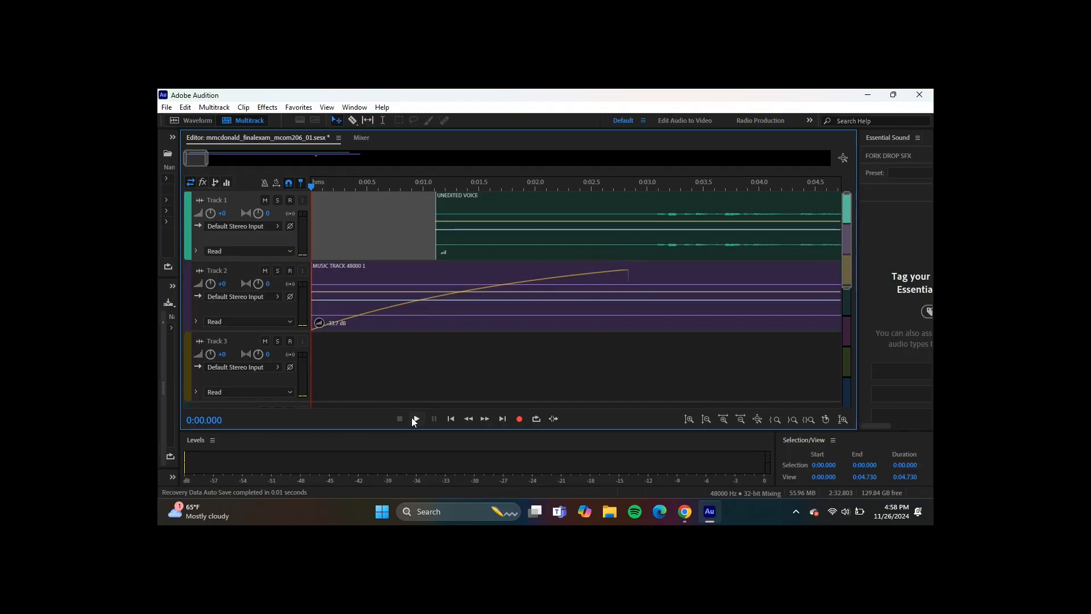
- Play the finished mix through the end of Track 2's fade-out and stop playback at about 0:42.2
left_click(415, 418)
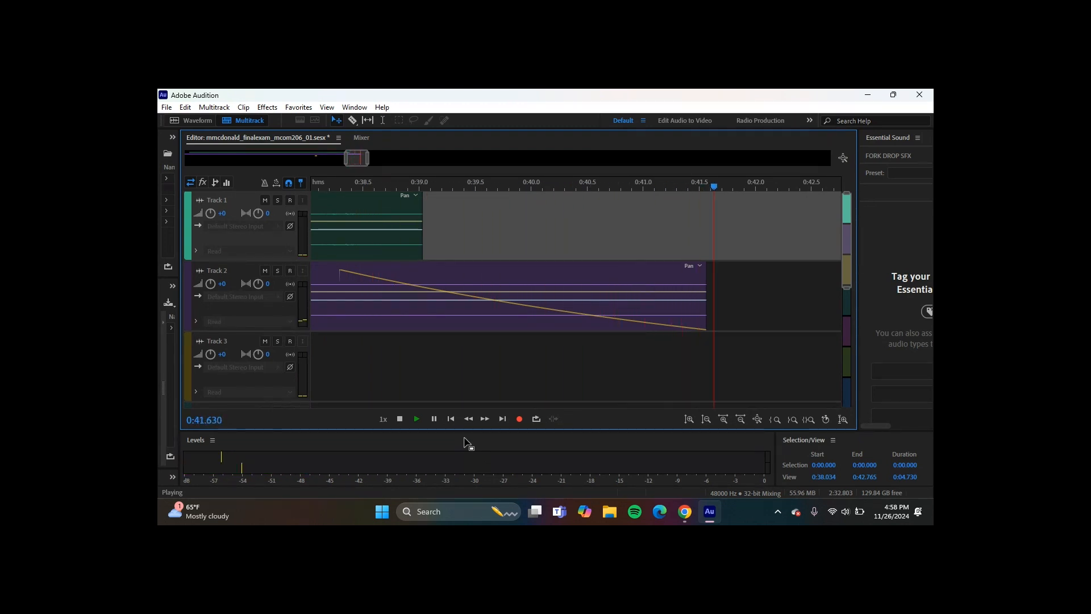
key("space")
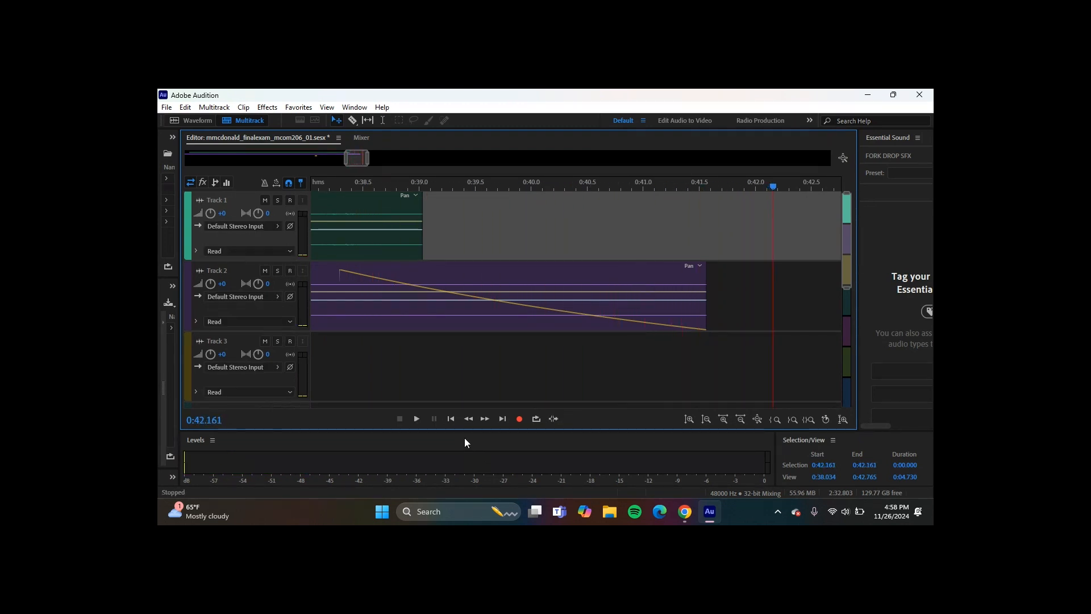
mouse_move(689, 514)
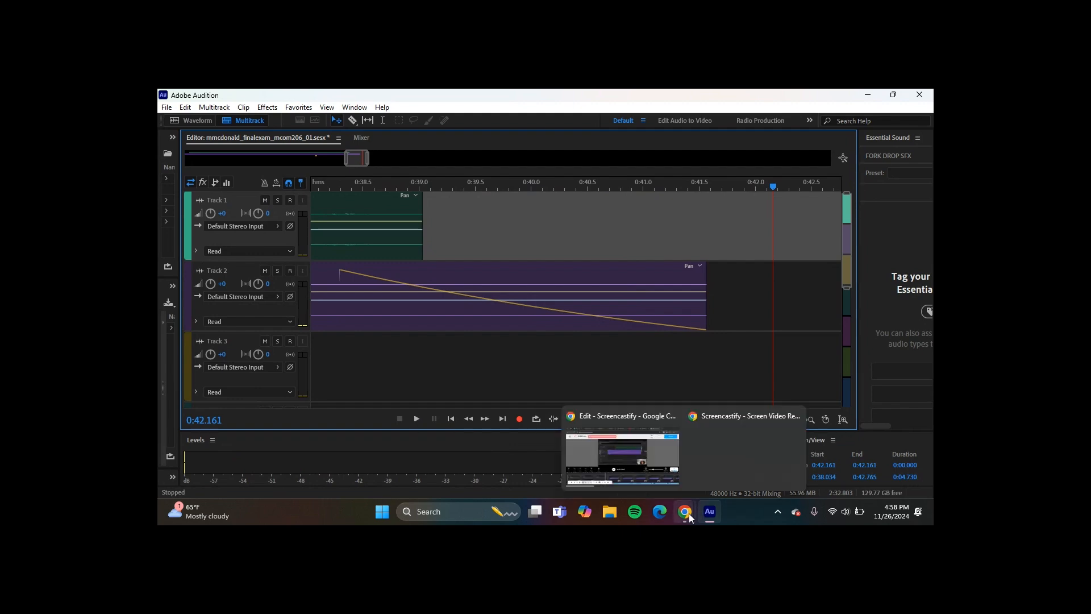
left_click(723, 456)
left_click(639, 481)
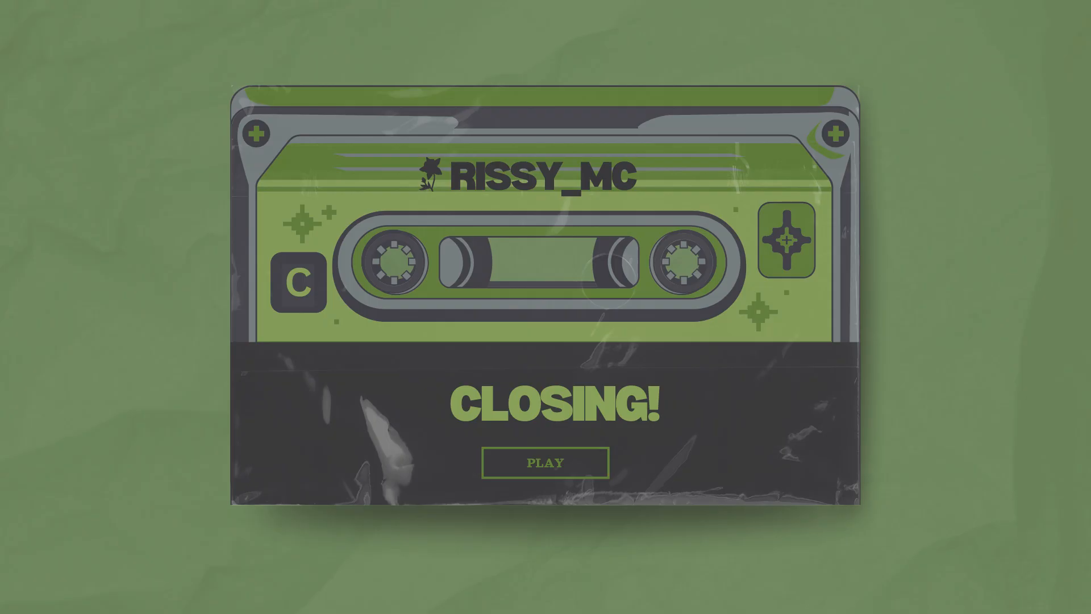